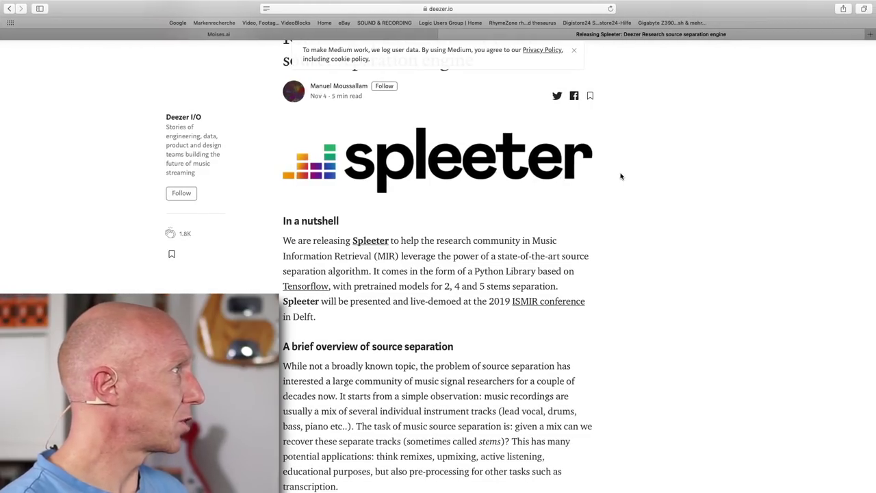
Sign in to the existing Moises account with the saved e-mail and account password.
click(330, 33)
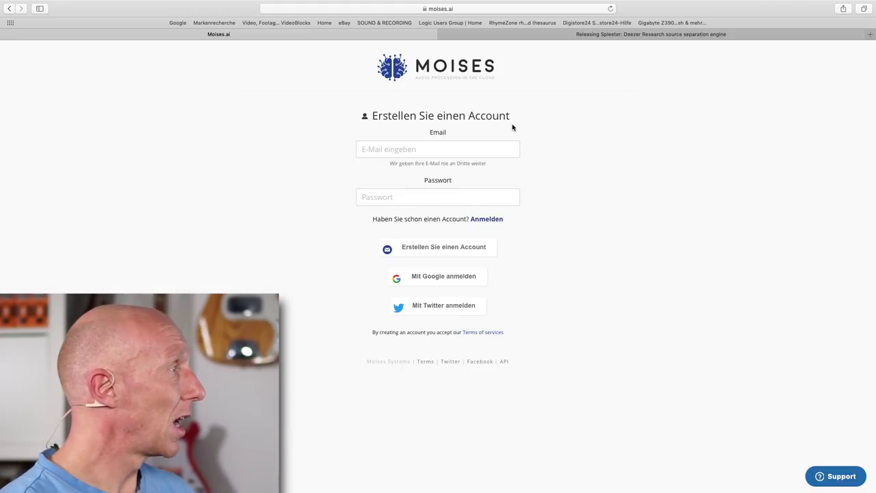
click(492, 220)
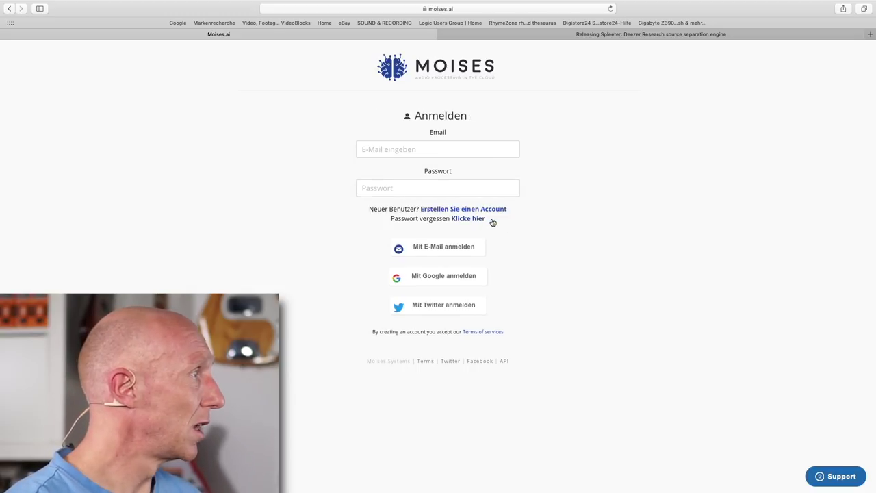
click(446, 150)
click(429, 169)
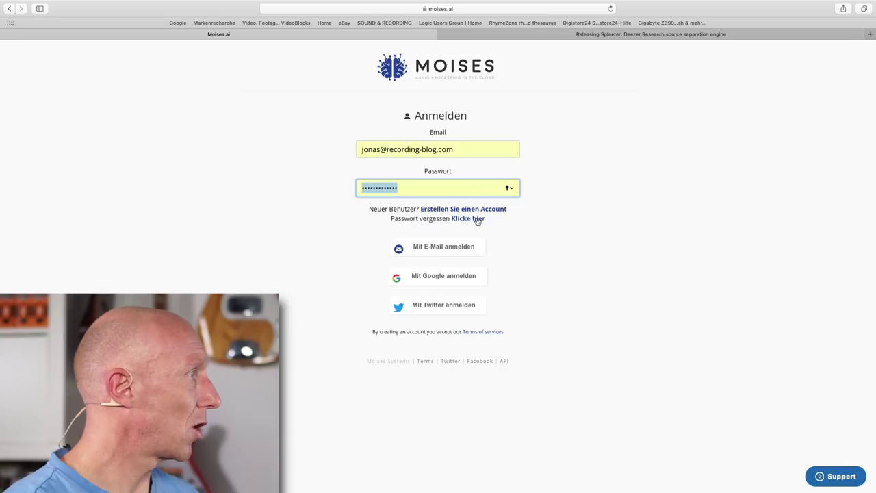
key(Return)
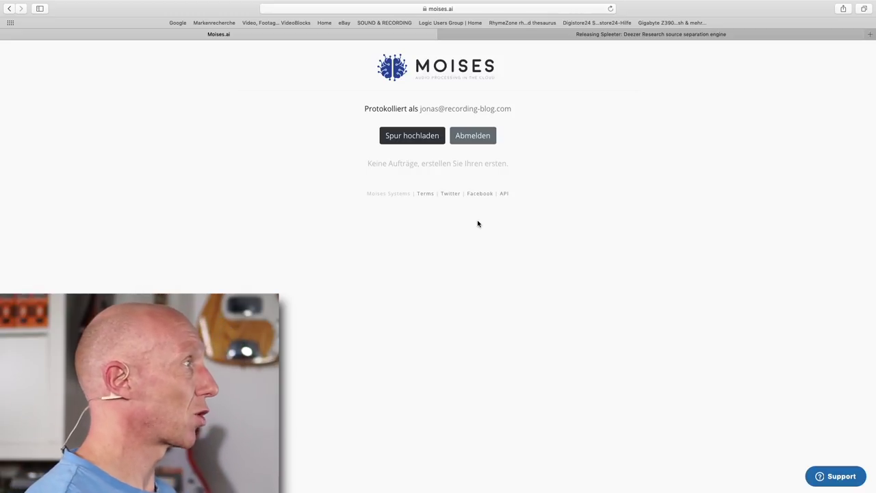
Start a new track upload and choose Quickie geht immer final.wav from the Quickie Stems folder.
click(413, 136)
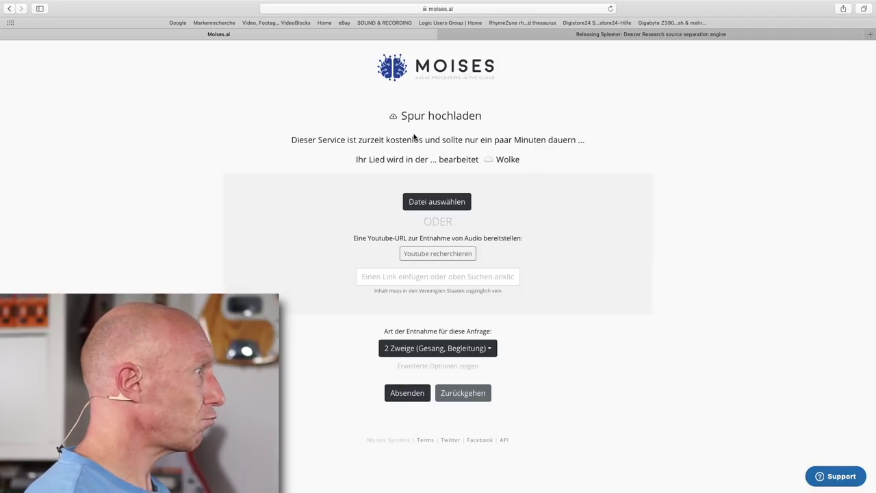
click(450, 201)
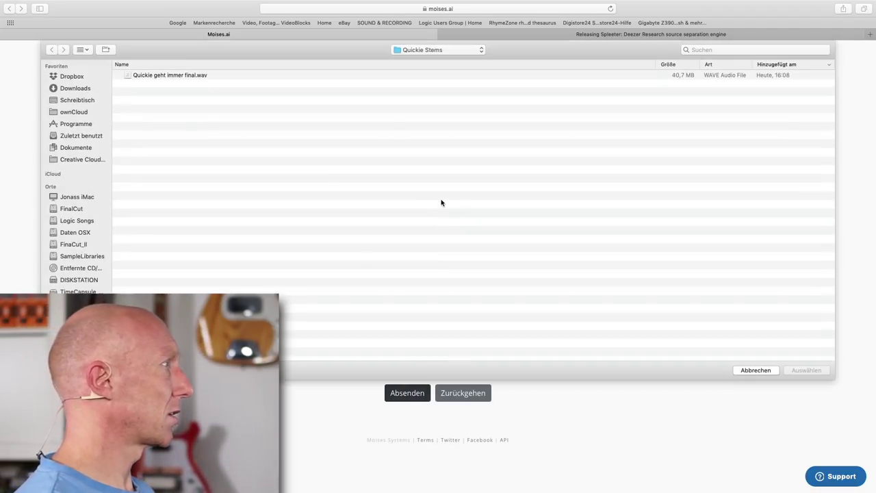
click(170, 76)
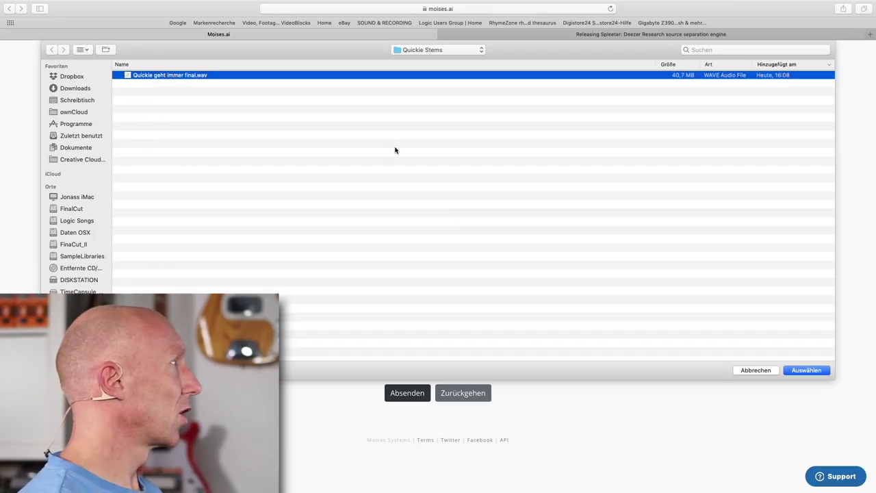
click(807, 371)
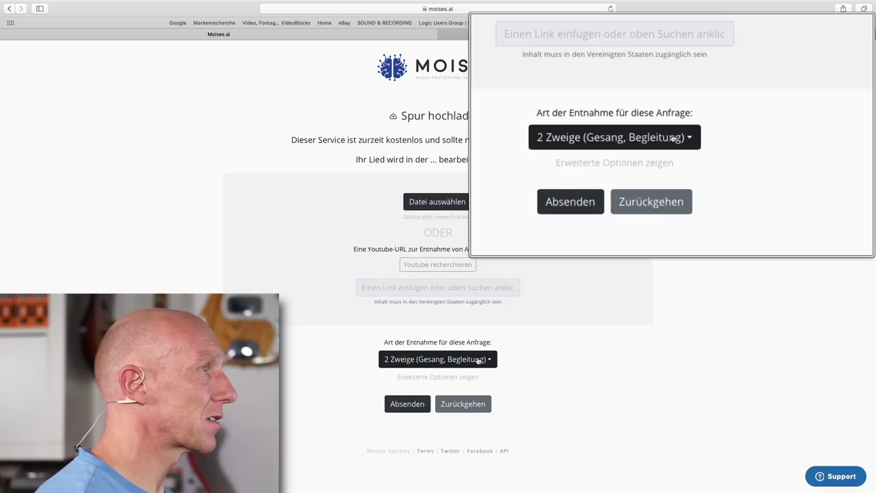
Set the extraction type to 4 Zweige (Gesang, Bass, Schlagzeug, andere) and submit the request.
click(478, 359)
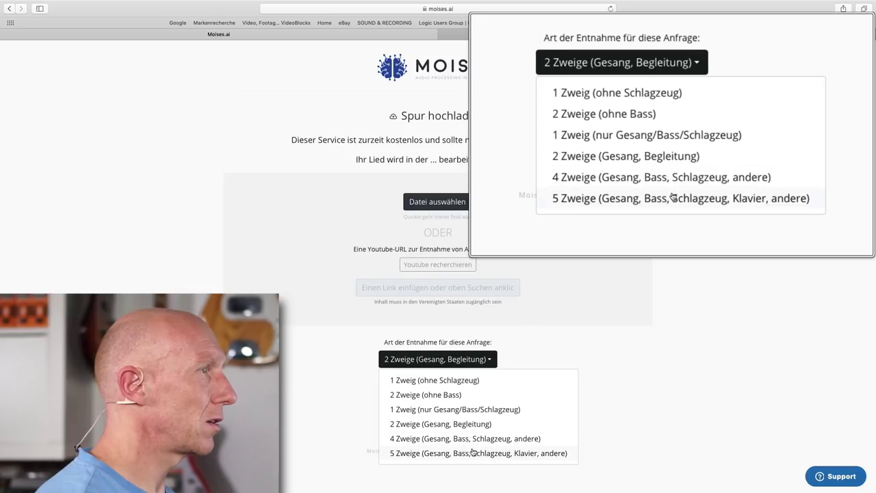
click(473, 438)
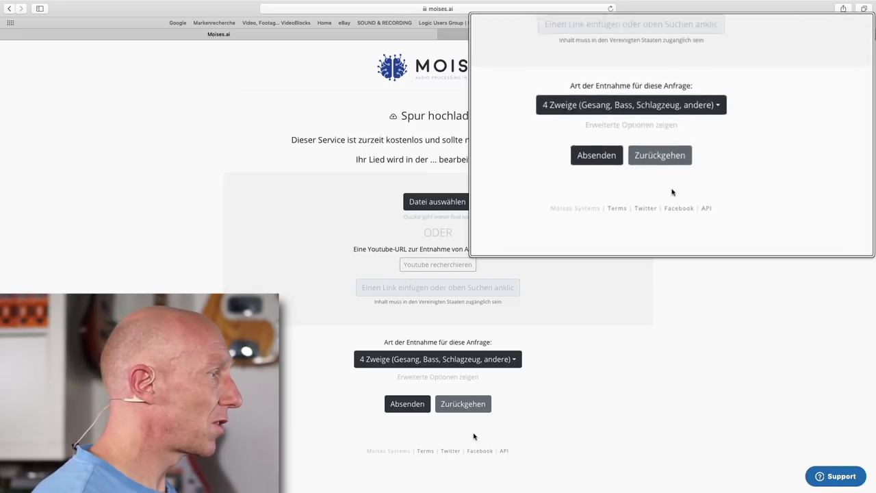
click(408, 404)
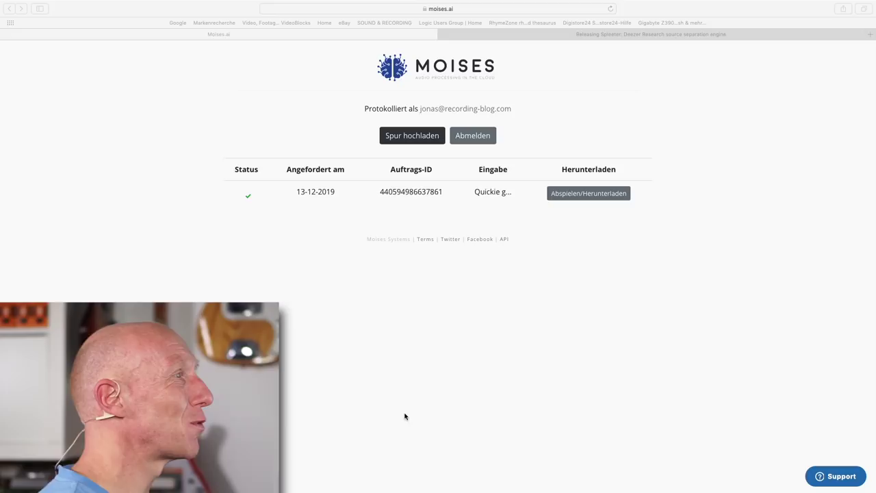
Download the finished extraction's high-res stems as Quickie_Spuren.zip into the Quickie Stems folder and close the extraction results.
click(561, 252)
click(580, 199)
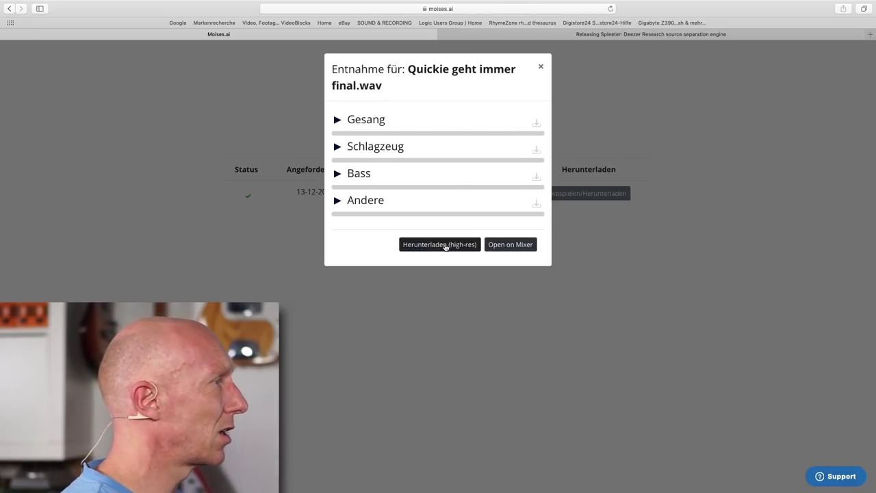
click(445, 246)
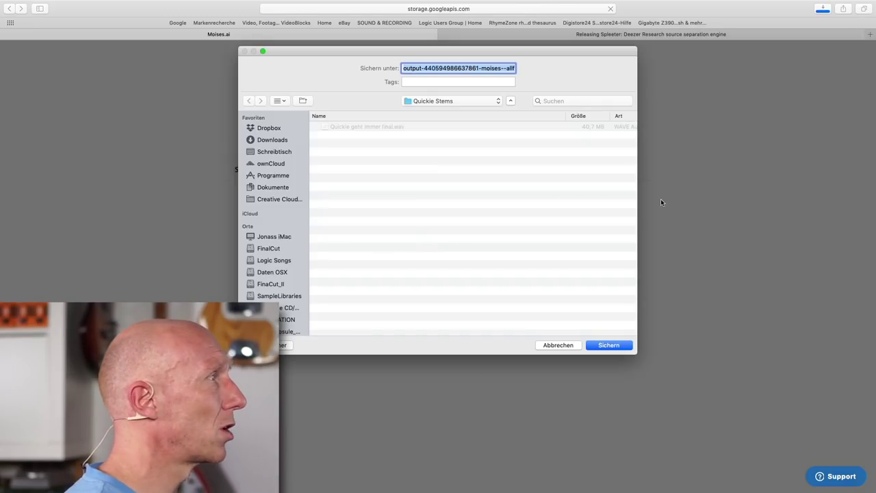
key(Right)
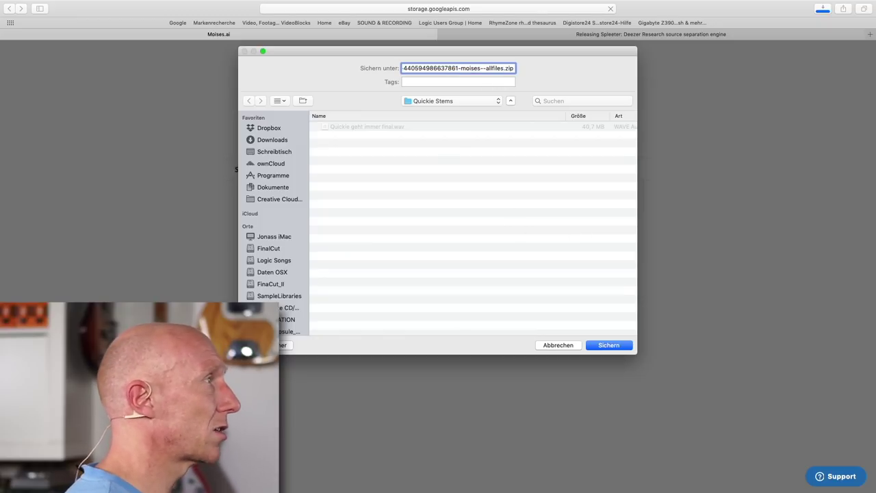
key(super+shift+Left)
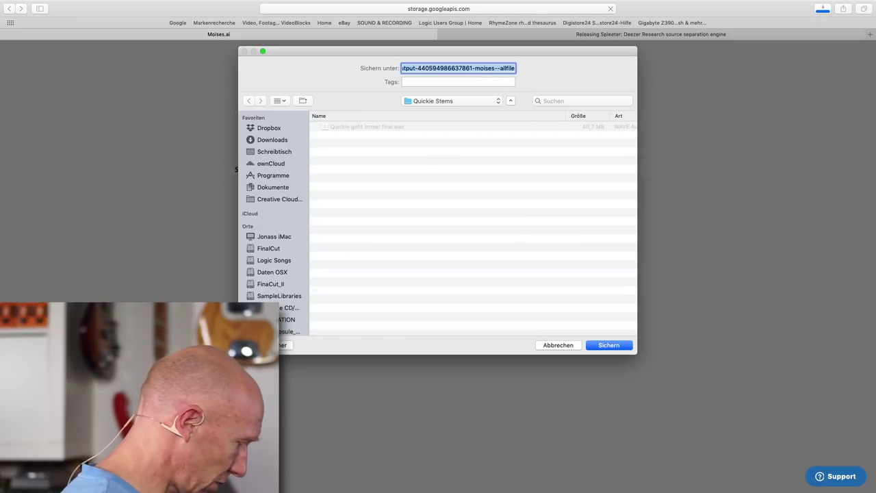
text(Qui)
text(ckie_Sp)
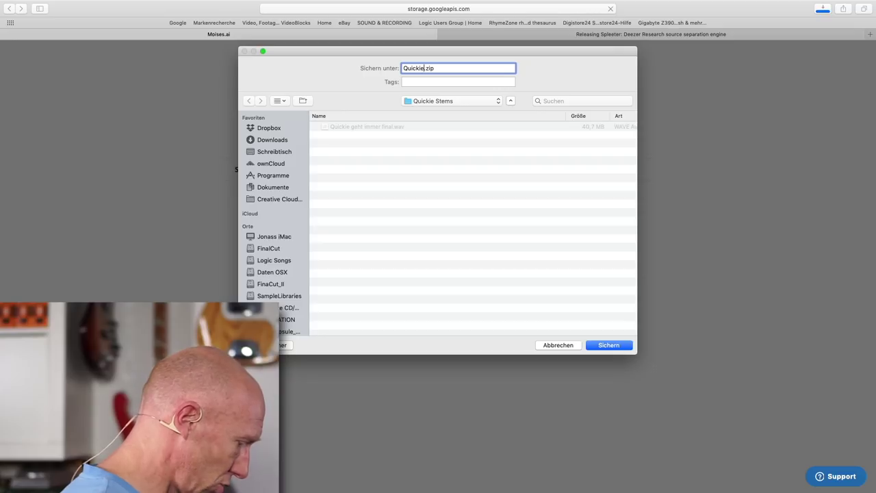
text(leeter)
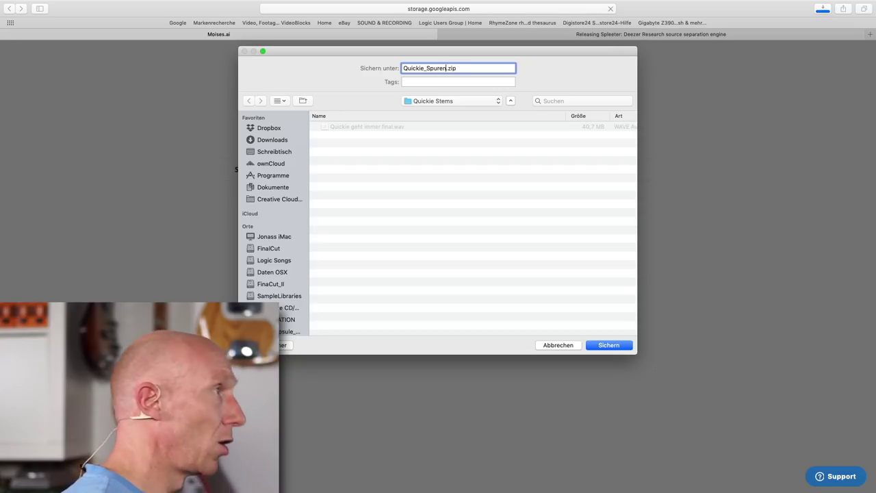
key(Return)
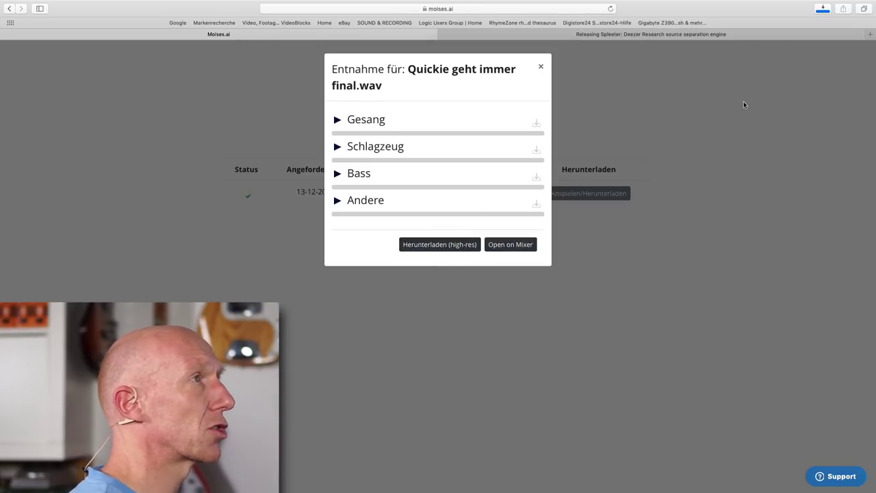
click(825, 9)
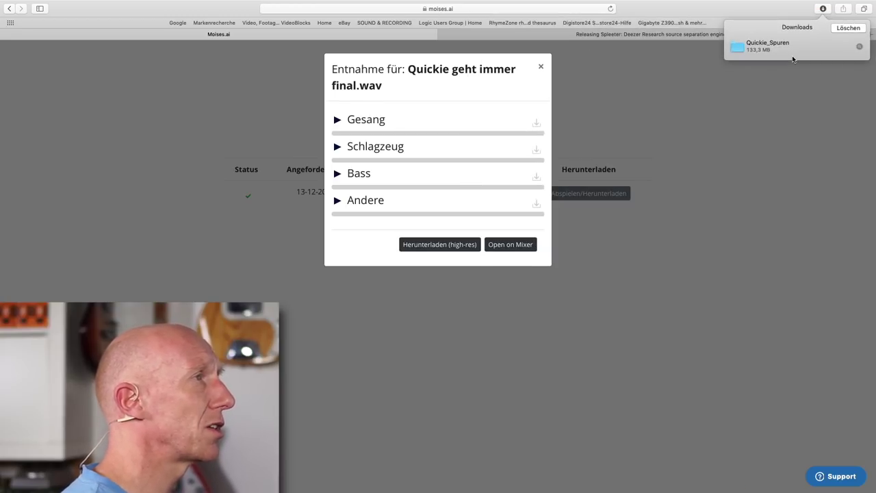
click(767, 98)
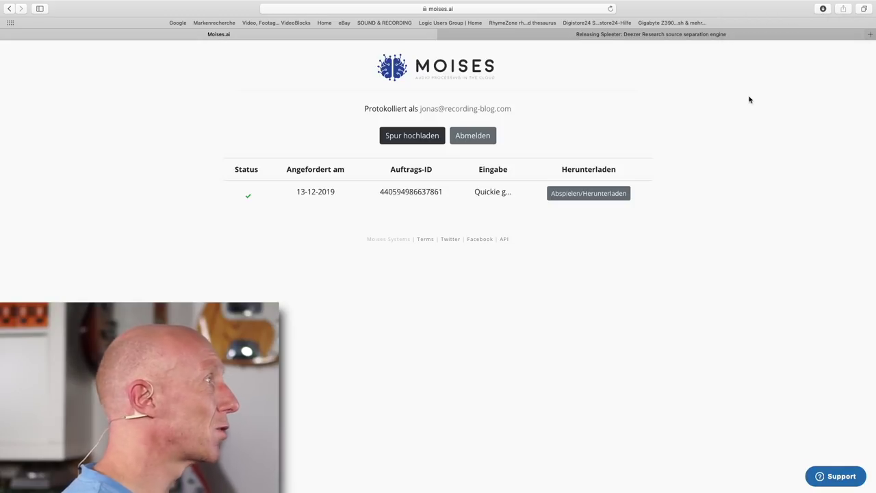
Switch to Studio One, import the bass, drums, other and vocals stems at the song start, and mute the original mix track.
key(ctrl+Left)
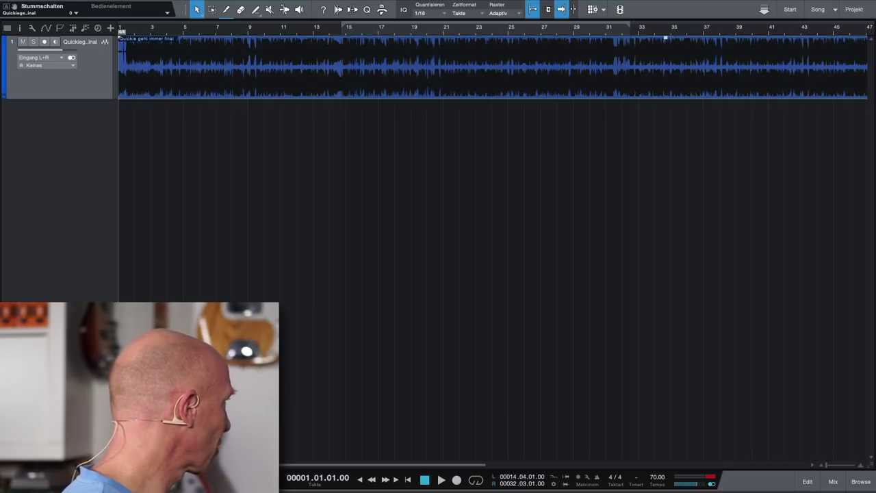
drag(617, 297, 145, 299)
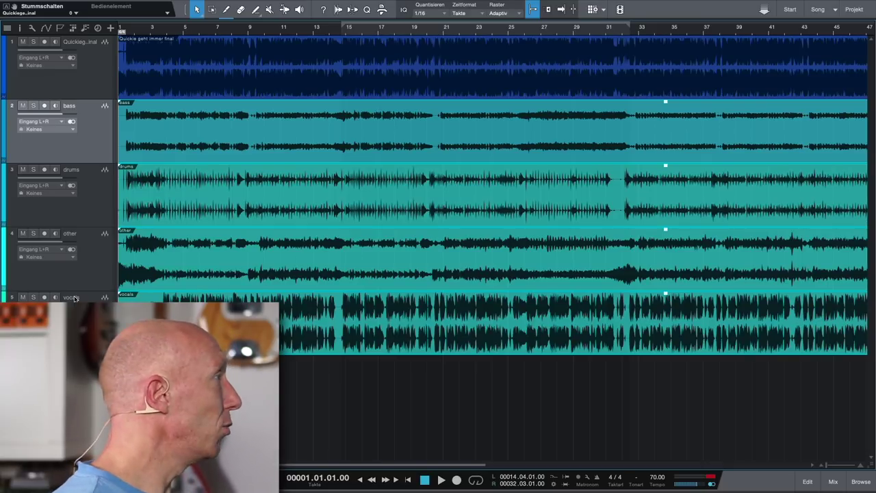
click(23, 42)
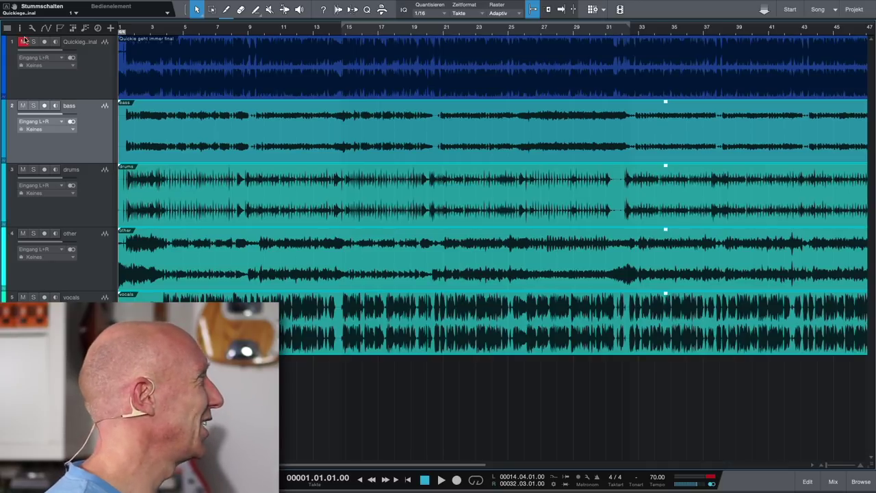
Play the song from the start and compare the original mix with the combined stems by toggling the original track's solo.
key(space)
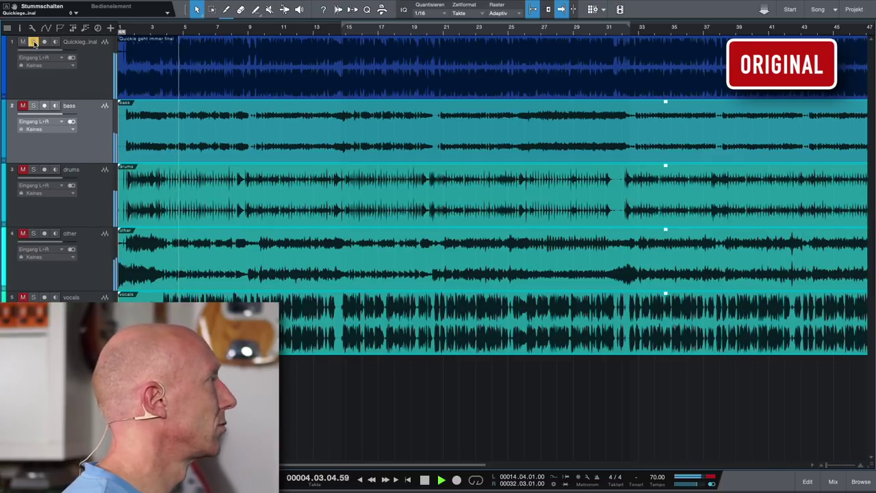
click(34, 42)
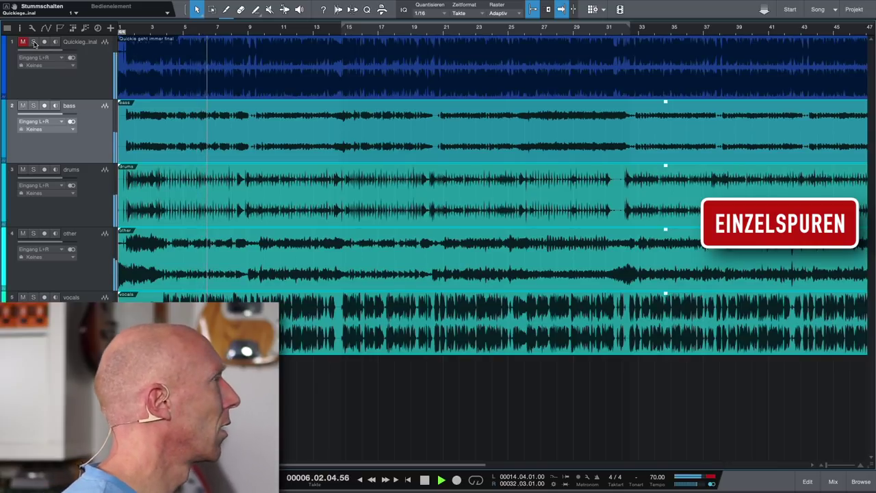
click(33, 42)
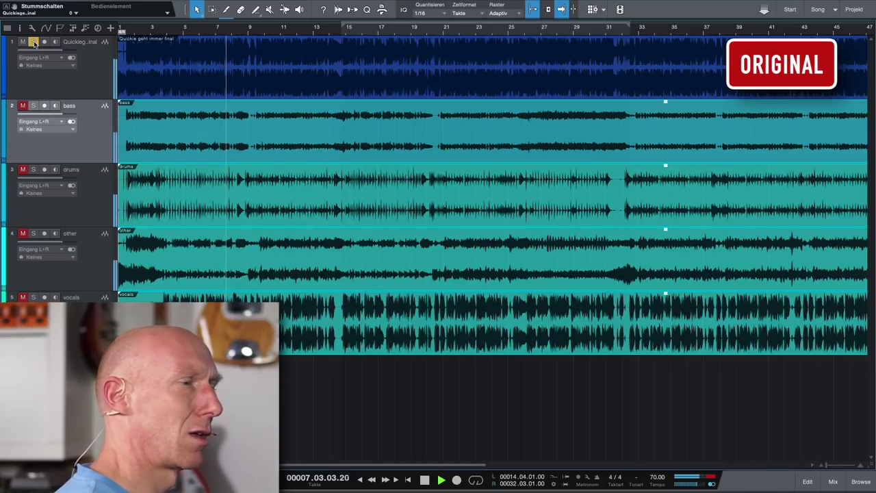
click(33, 42)
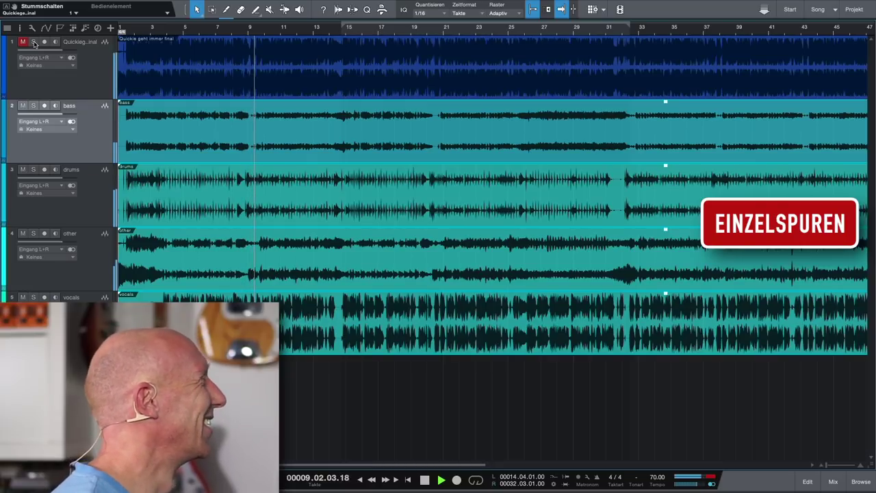
click(33, 42)
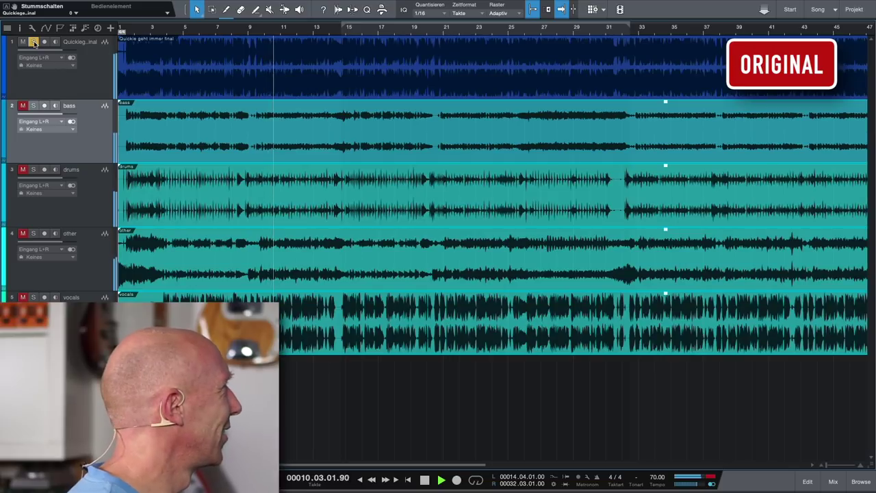
click(34, 41)
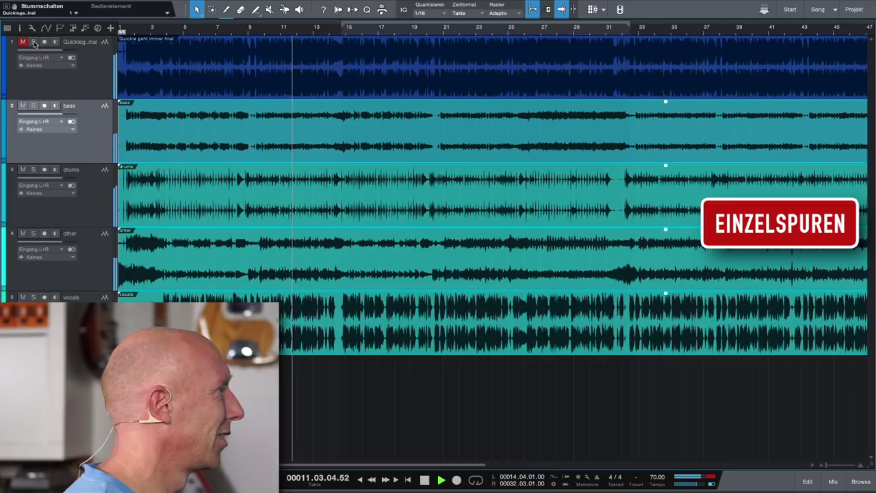
click(34, 42)
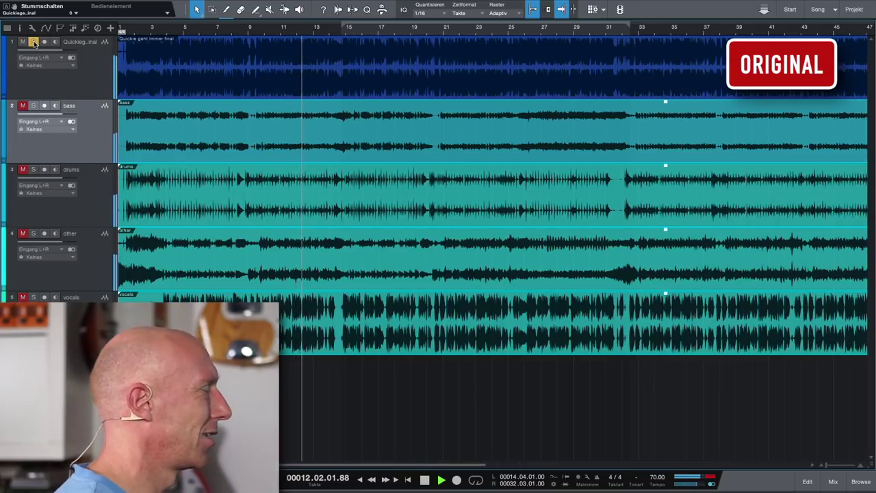
click(33, 41)
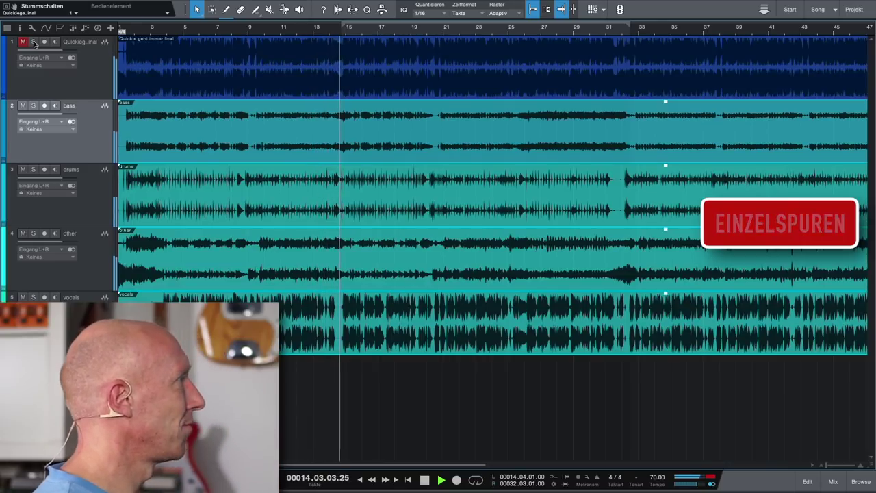
key(space)
click(34, 42)
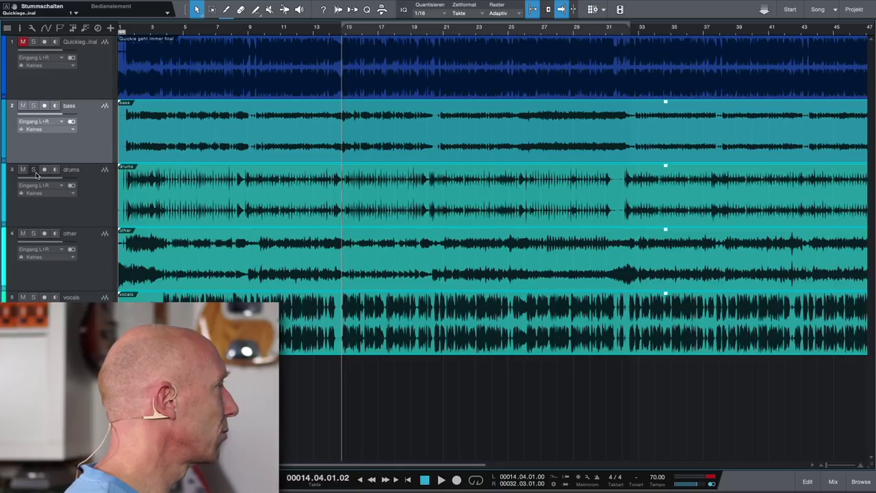
Play the song from about bar 10 and audition the drums, bass, other and vocals stems one at a time in solo.
click(269, 32)
key(space)
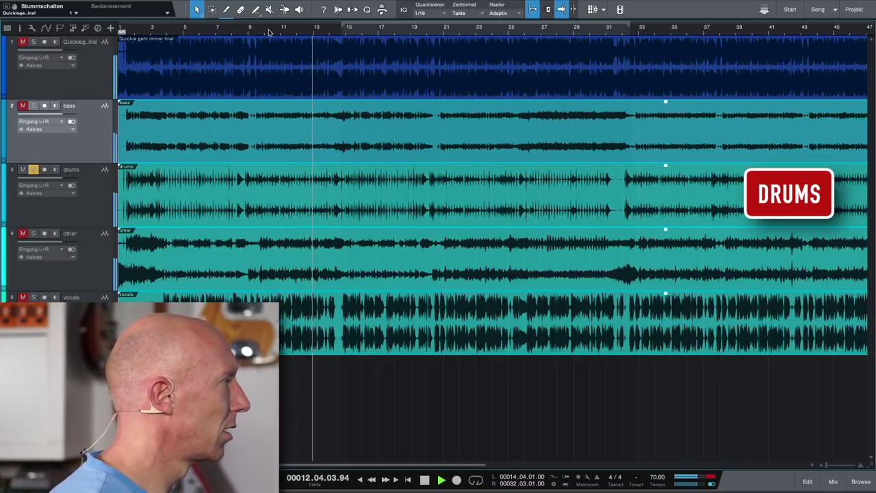
click(32, 105)
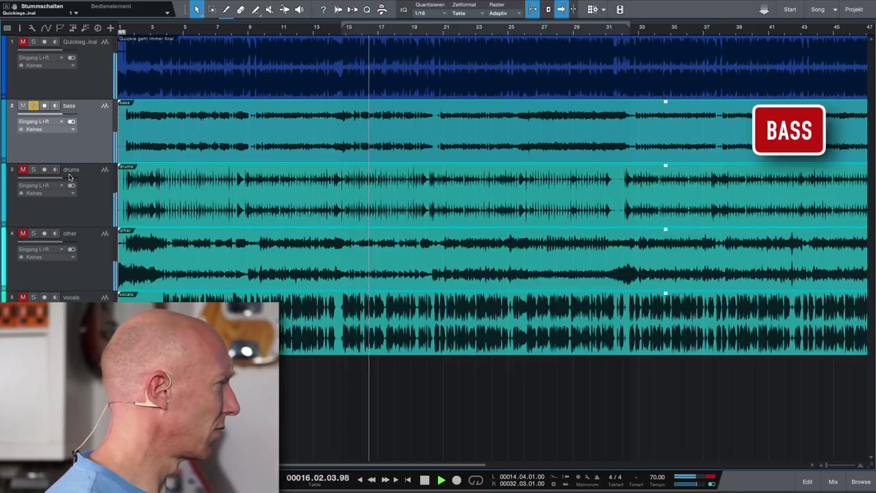
click(34, 233)
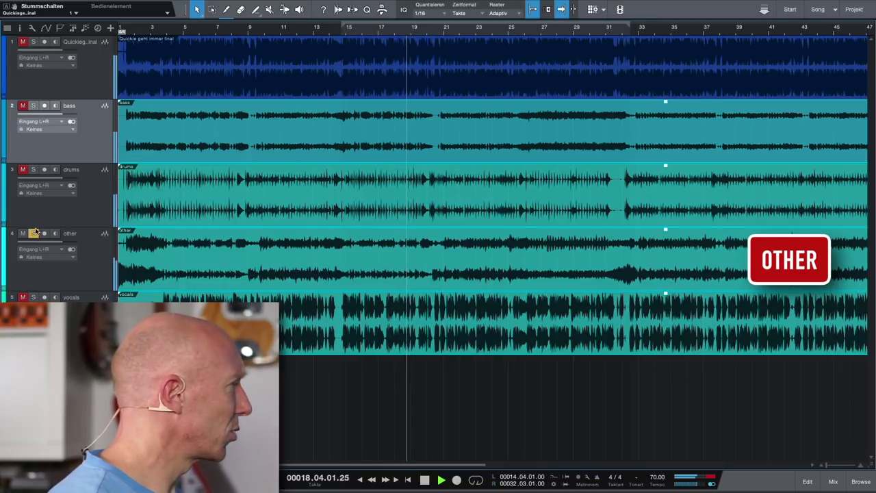
click(33, 297)
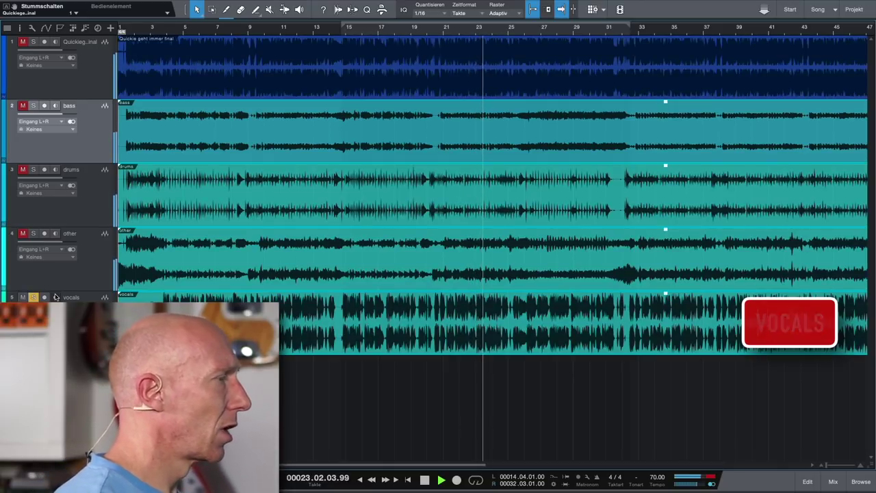
key(space)
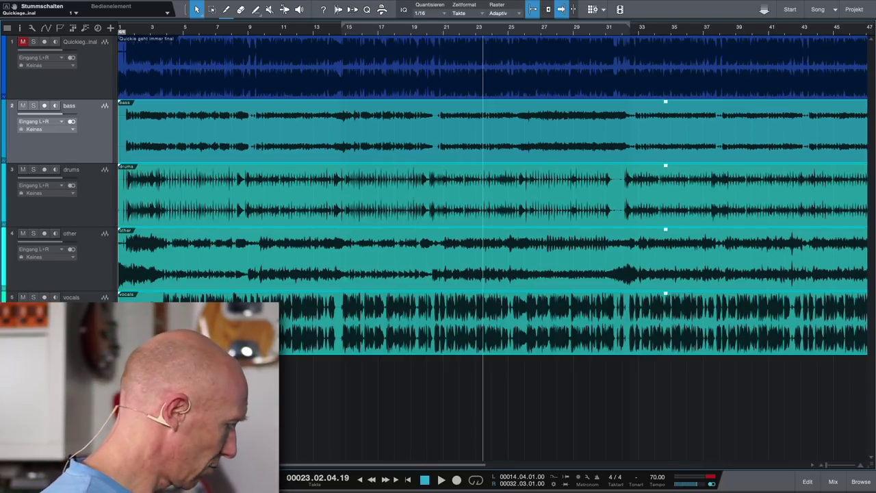
Show the mixer console, reduce the track heights so all five tracks fit, and enlarge the console for longer faders.
key(F3)
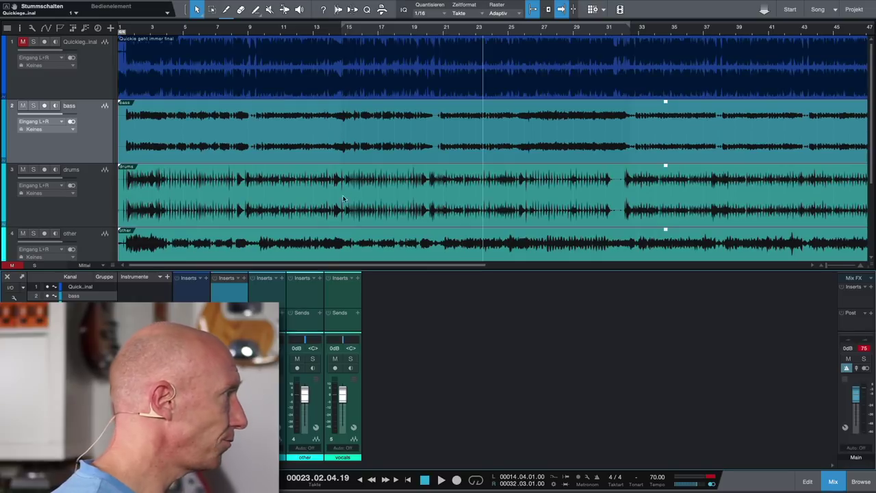
scroll(344, 199, up, 5)
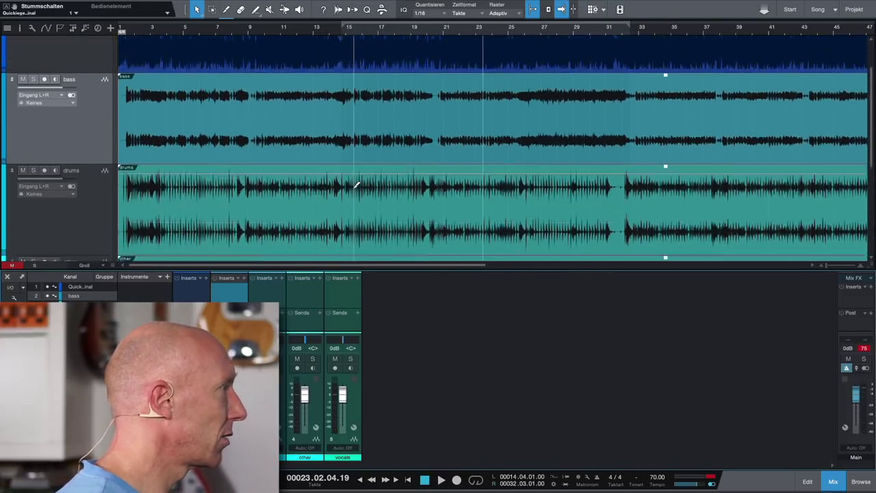
scroll(356, 185, down, 4)
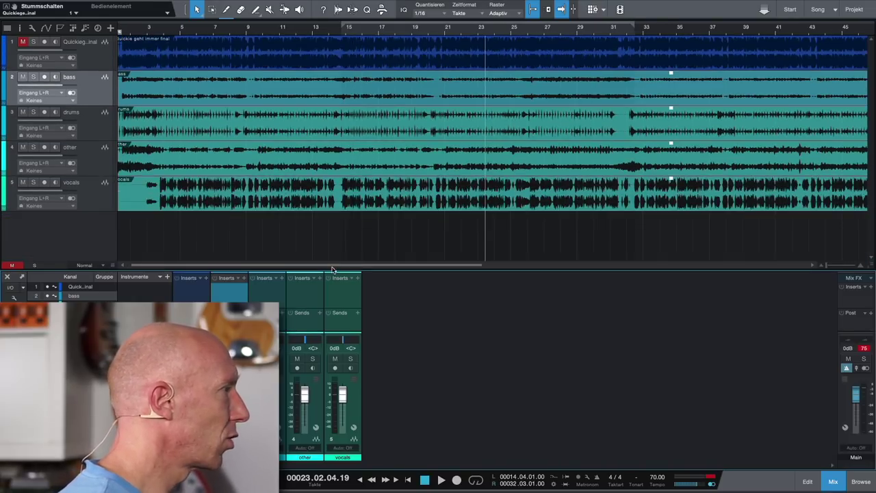
drag(337, 270, 337, 224)
drag(319, 332, 320, 251)
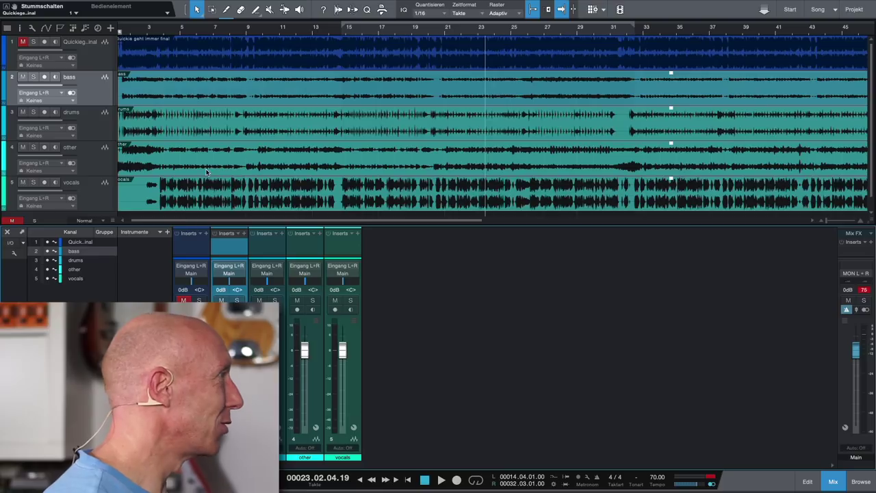
Play the stems from about bar 5, audition the vocals at +2.6 dB, and reset the vocals level to 0 dB.
click(191, 30)
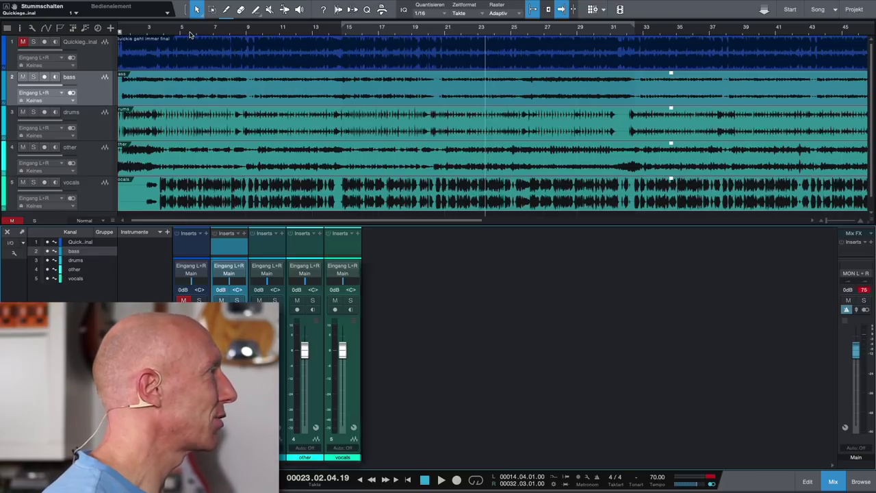
key(space)
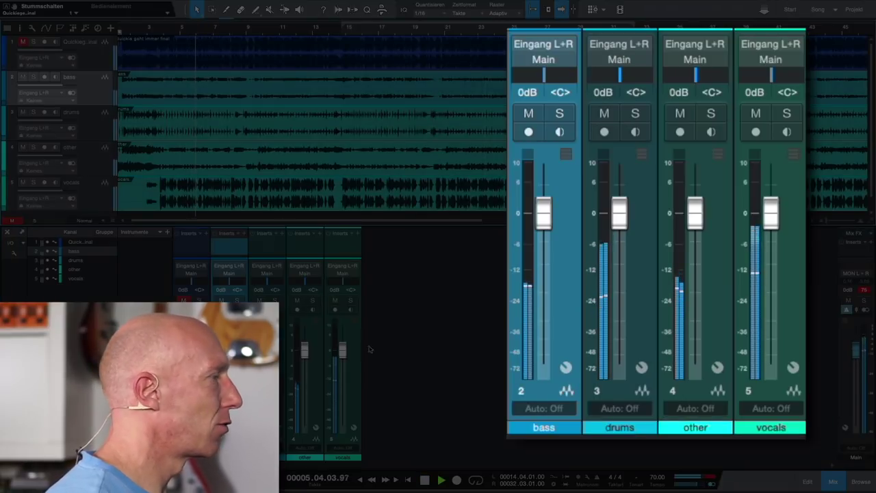
mouse_move(343, 351)
mouse_down()
mouse_move(345, 365)
mouse_move(346, 348)
mouse_up()
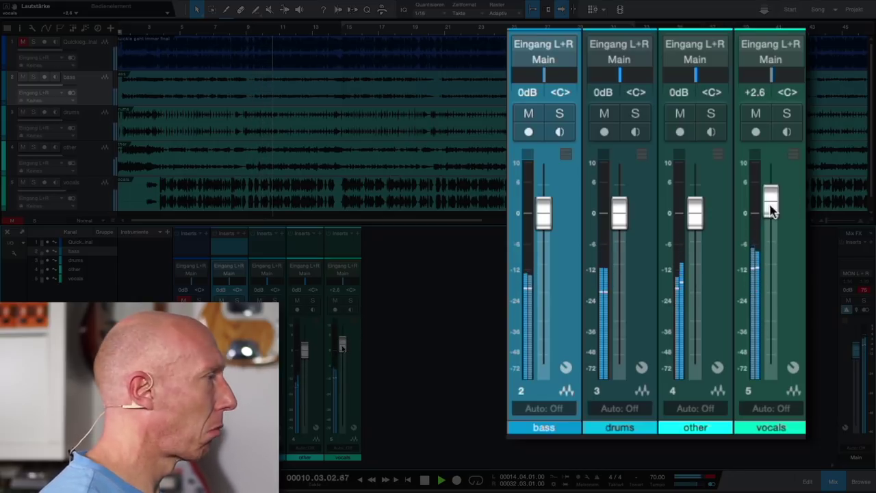
alt+click(343, 348)
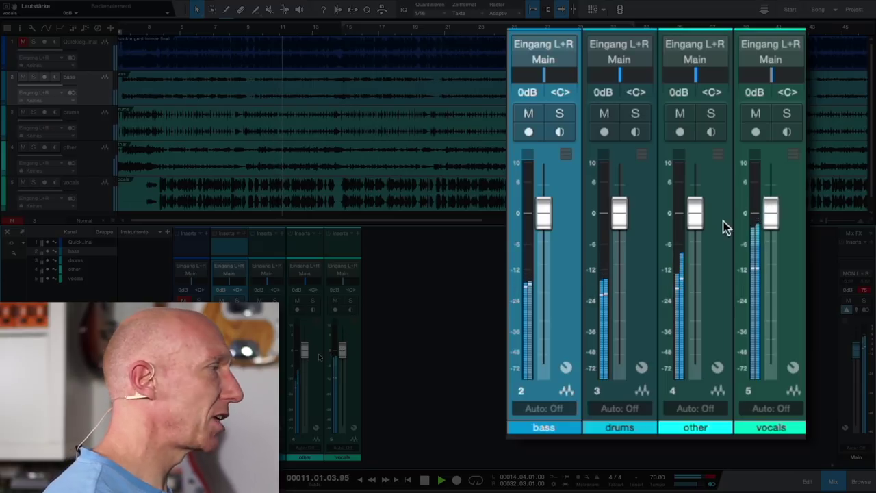
Audition the other stem at -5.1 dB and at +2.8 dB, and reset its level to 0 dB.
drag(304, 352, 306, 363)
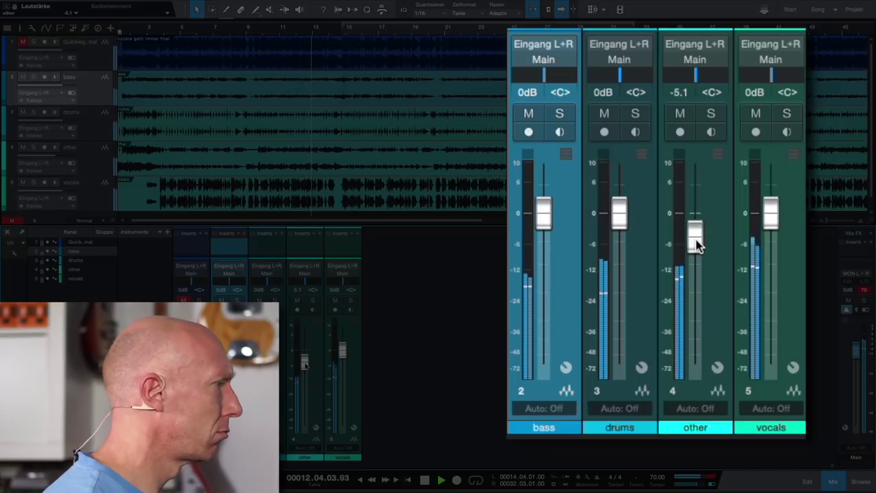
drag(306, 364, 306, 345)
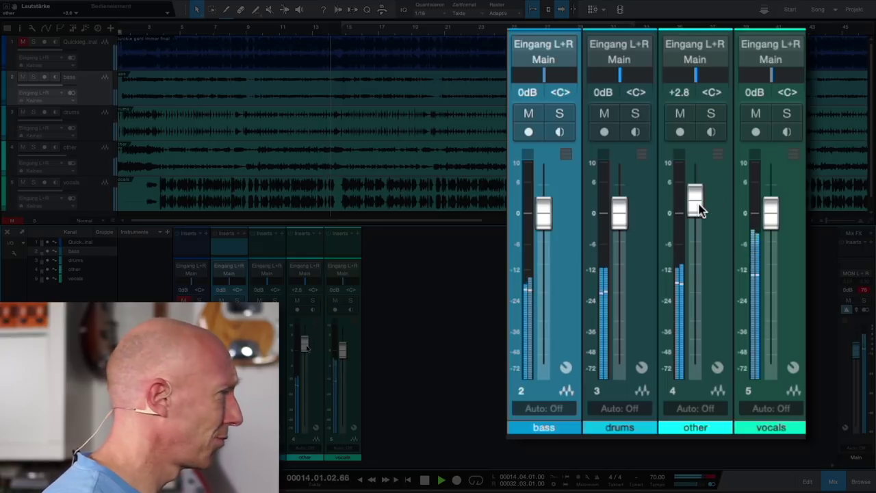
alt+click(306, 346)
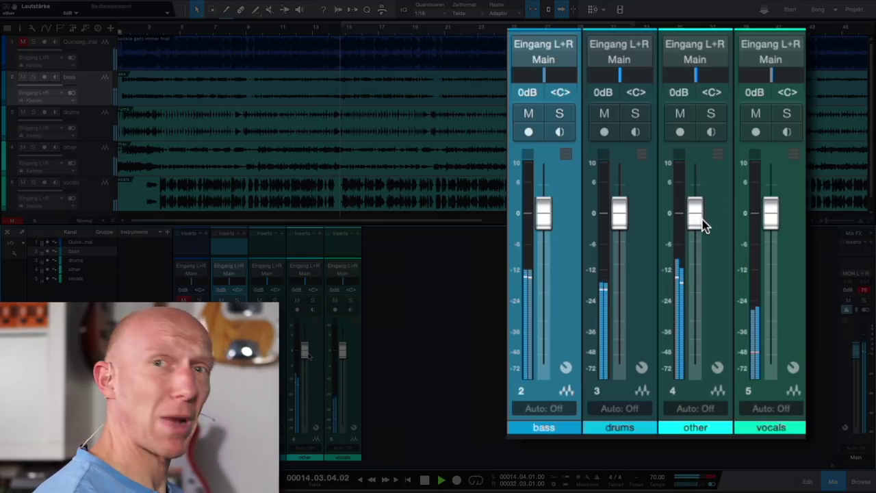
Audition the bass stem at -4.5 dB and at +4.5 dB, and reset its level to 0 dB.
drag(543, 214, 541, 243)
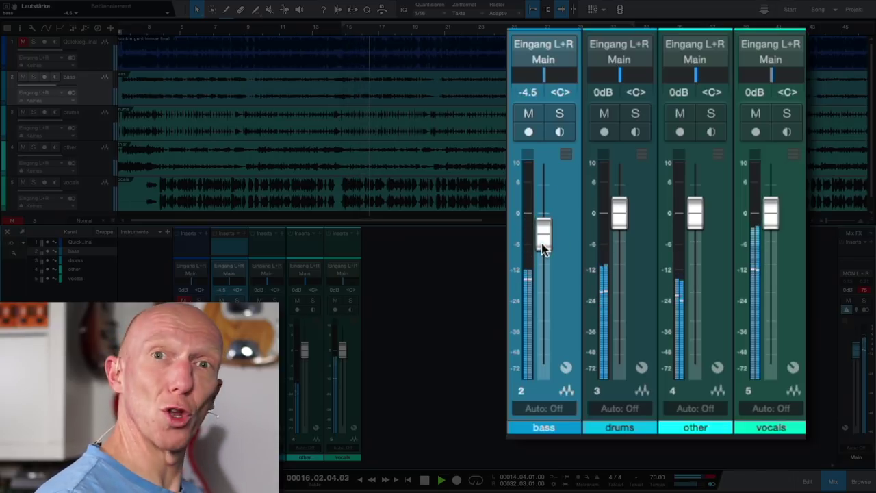
drag(542, 239, 546, 202)
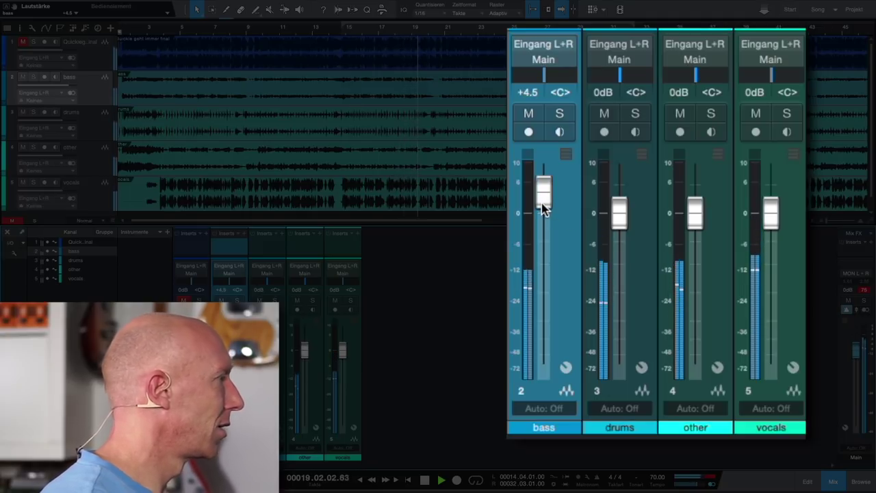
alt+click(543, 208)
Lower the drums stem to -15.0 dB and further to -25.9 dB during playback, and reset its level to 0 dB.
drag(621, 219, 622, 280)
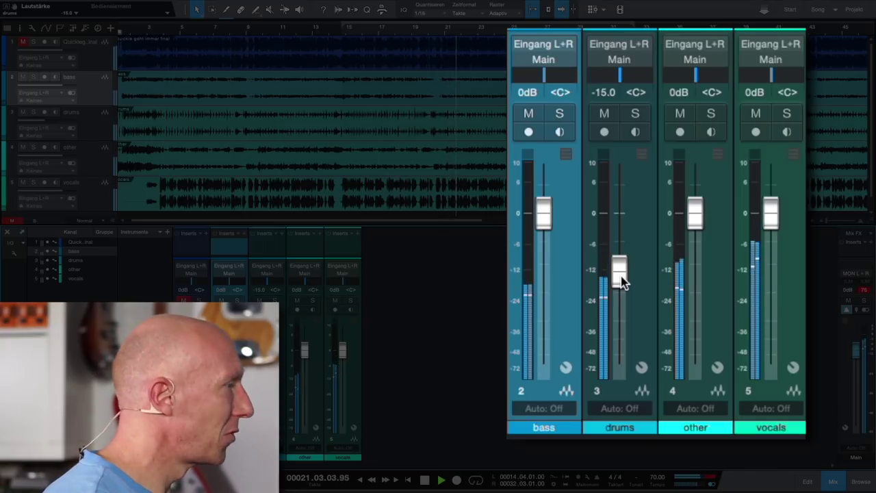
mouse_move(620, 281)
mouse_down()
mouse_move(621, 359)
mouse_move(620, 294)
mouse_up()
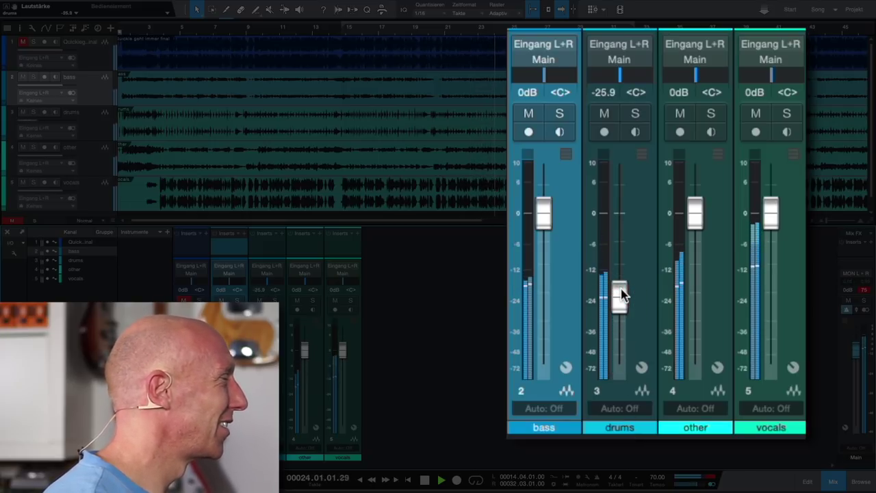
drag(620, 293, 298, 394)
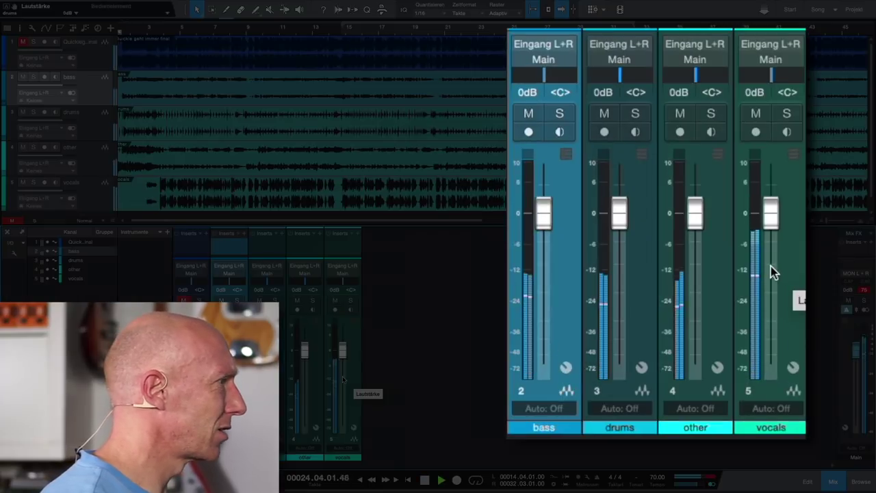
Lower the vocals stem to -18.5 dB, fade it out completely, and bring it back to -18.9 dB.
drag(767, 233, 772, 291)
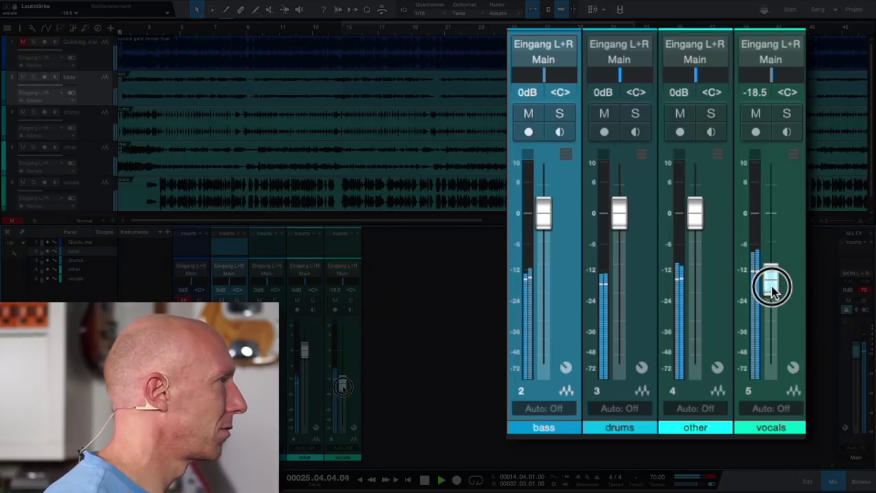
drag(772, 291, 776, 264)
drag(344, 376, 344, 456)
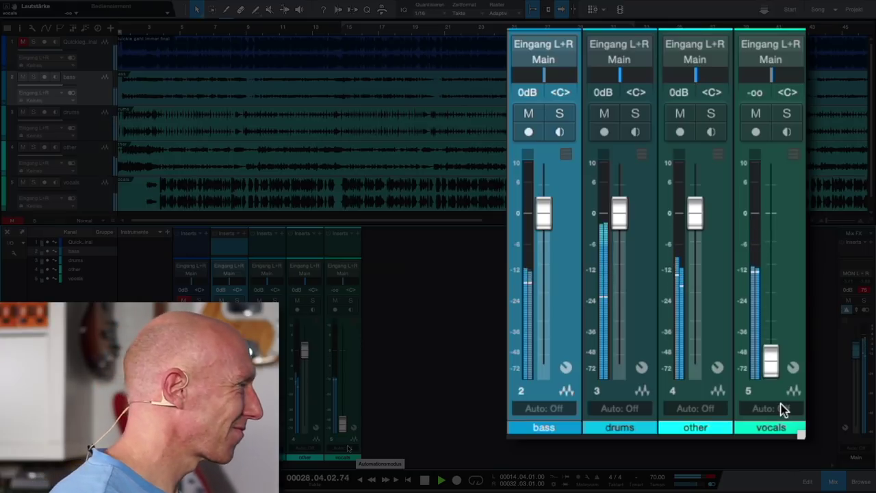
drag(343, 425, 348, 386)
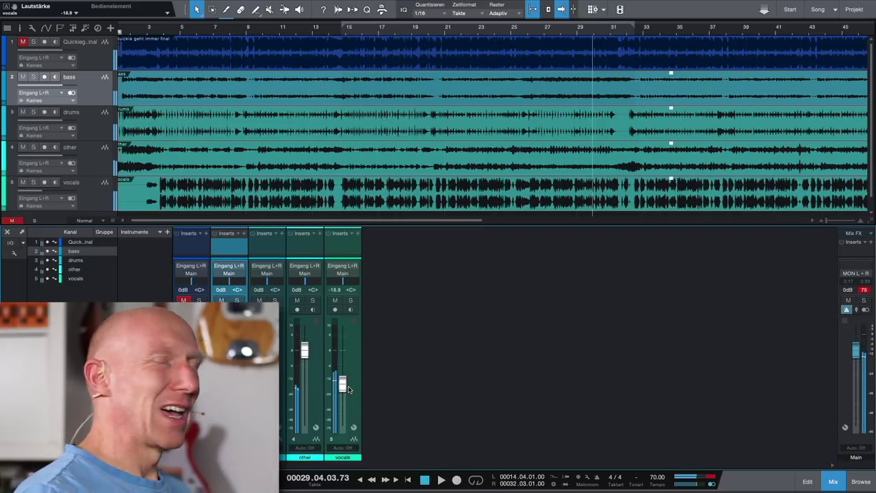